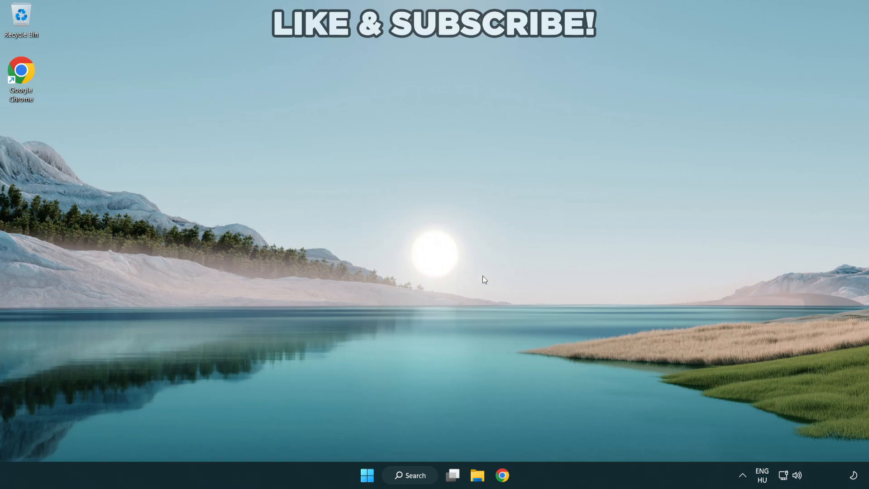
From Quick Settings, switch the sound output from CABLE Input to Speakers (High Definition Audio Device).
{"action": "left_click", "coordinate": [797, 477]}
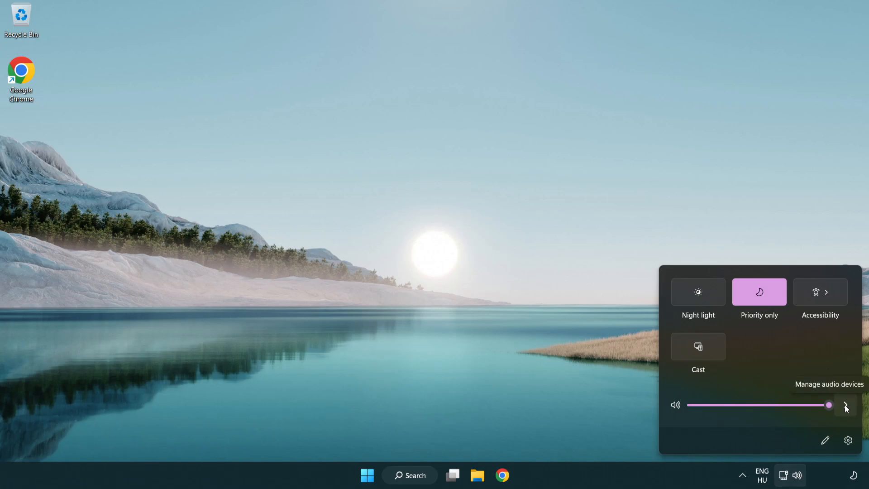
{"action": "left_click", "coordinate": [845, 407]}
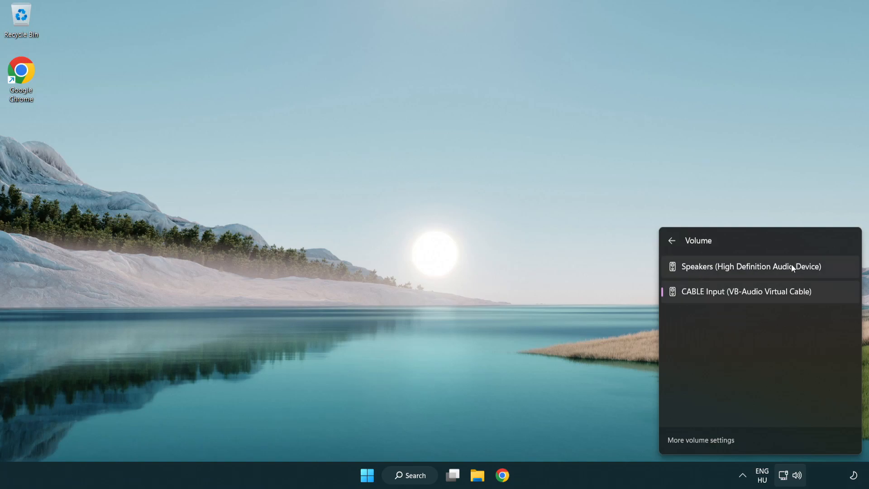
{"action": "left_click", "coordinate": [834, 268]}
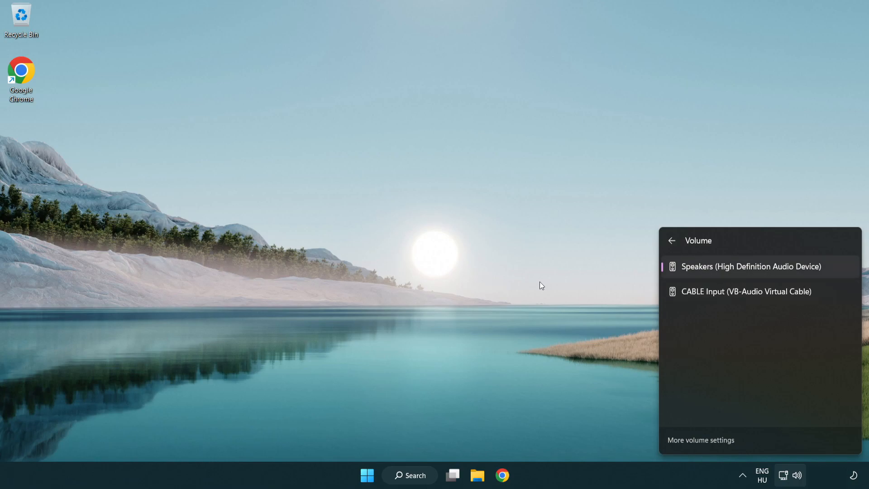
{"action": "left_click", "coordinate": [455, 259]}
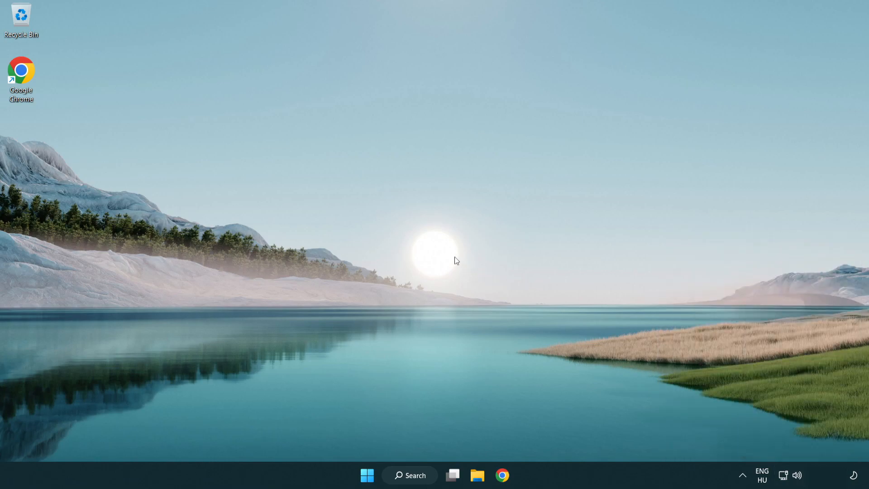
In the volume mixer, reset all sound devices and app volumes to defaults, then close Settings.
{"action": "right_click", "coordinate": [798, 477]}
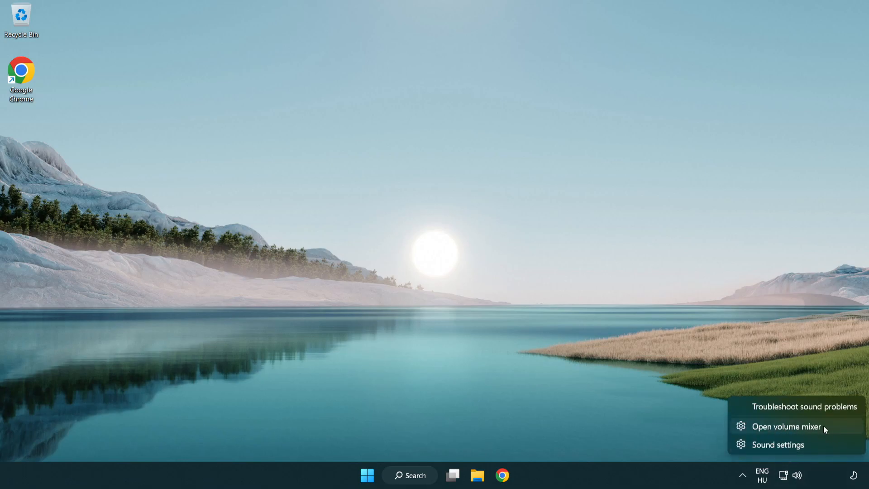
{"action": "left_click", "coordinate": [837, 428]}
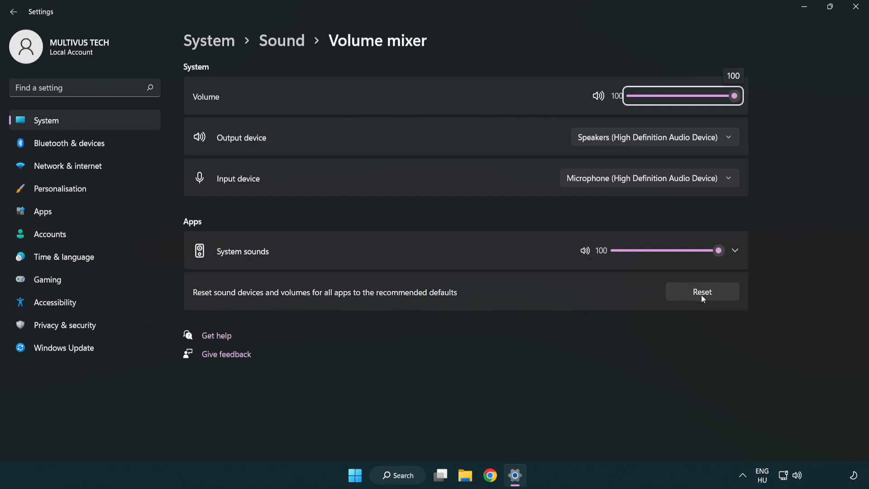
{"action": "left_click", "coordinate": [726, 295]}
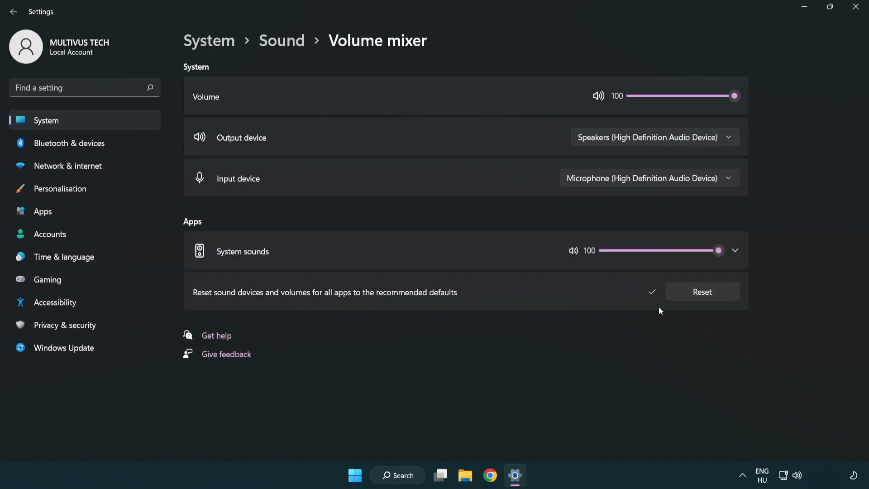
{"action": "left_click", "coordinate": [859, 8]}
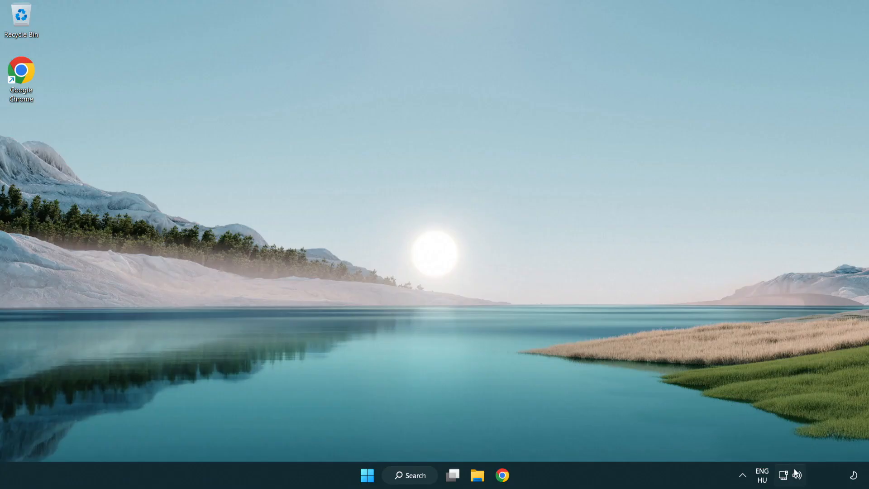
Reach the Sound settings page from the tray icon and keep output volume at 100.
{"action": "right_click", "coordinate": [797, 475]}
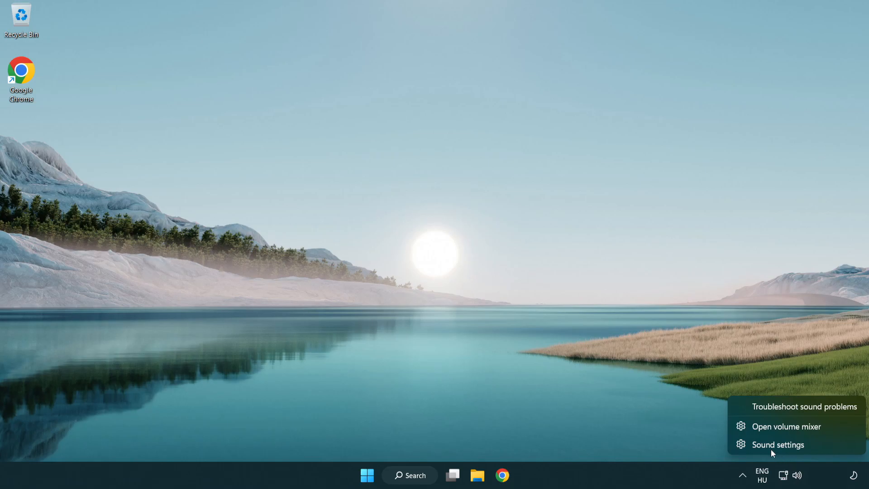
{"action": "left_click", "coordinate": [831, 448]}
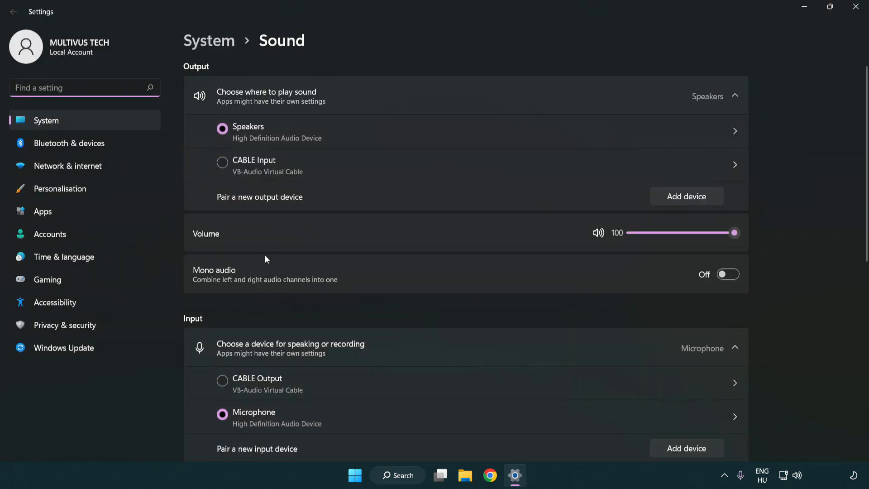
{"action": "left_click_drag", "start_coordinate": [699, 236], "coordinate": [775, 232]}
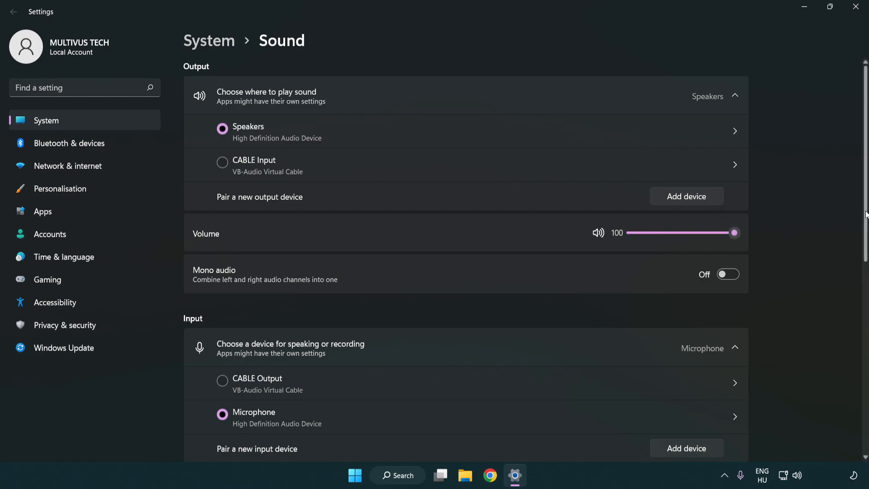
{"action": "scroll", "coordinate": [866, 215], "scroll_direction": "down", "scroll_amount": 5}
{"action": "scroll", "coordinate": [505, 294], "scroll_direction": "down", "scroll_amount": 2}
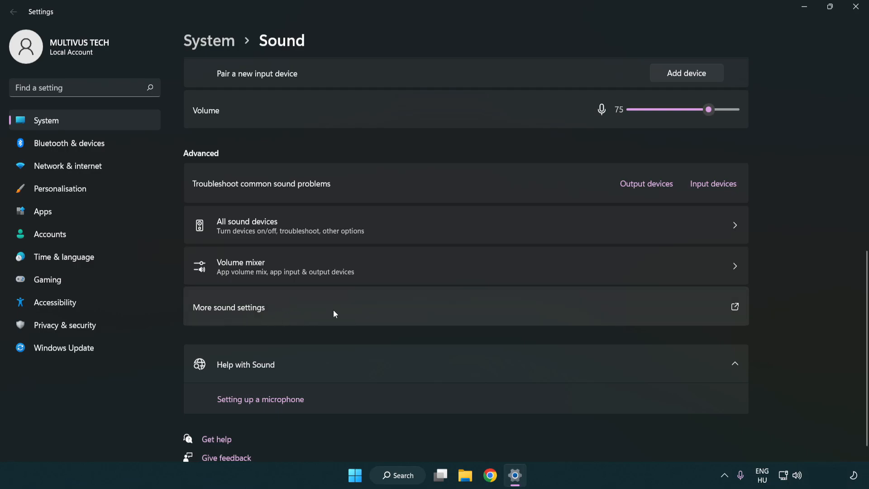
In the classic Sound dialog's Playback tab, disable the CABLE Input device, leaving Speakers active.
{"action": "left_click", "coordinate": [333, 309]}
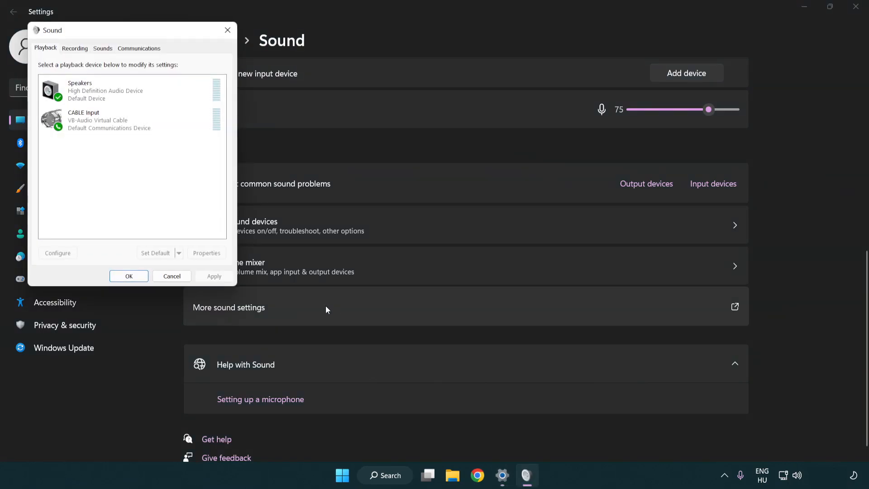
{"action": "left_click_drag", "start_coordinate": [155, 32], "coordinate": [446, 114]}
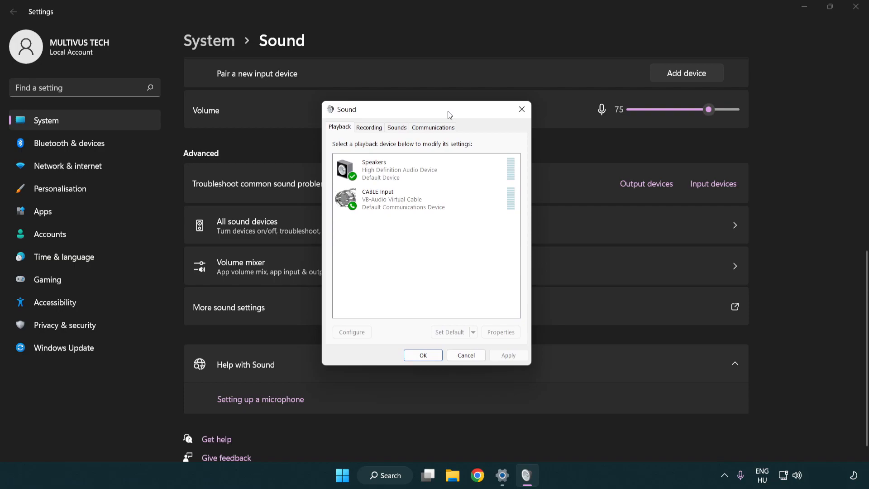
{"action": "left_click", "coordinate": [417, 208]}
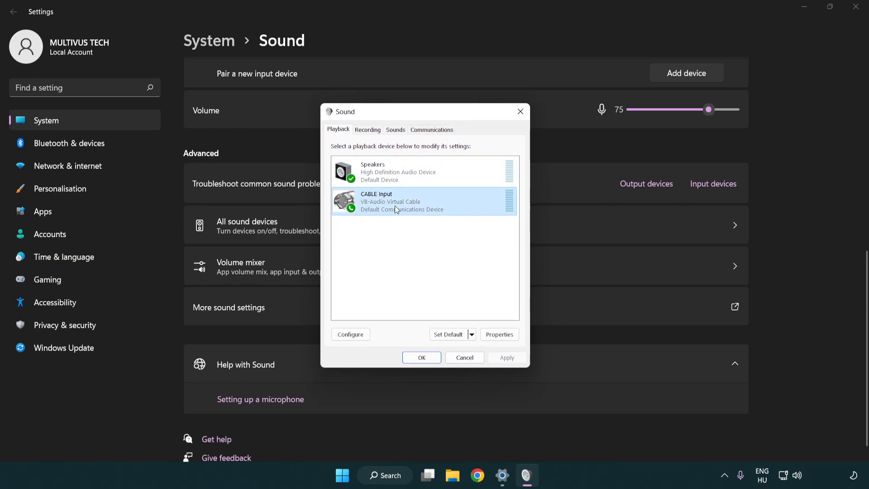
{"action": "right_click", "coordinate": [395, 210]}
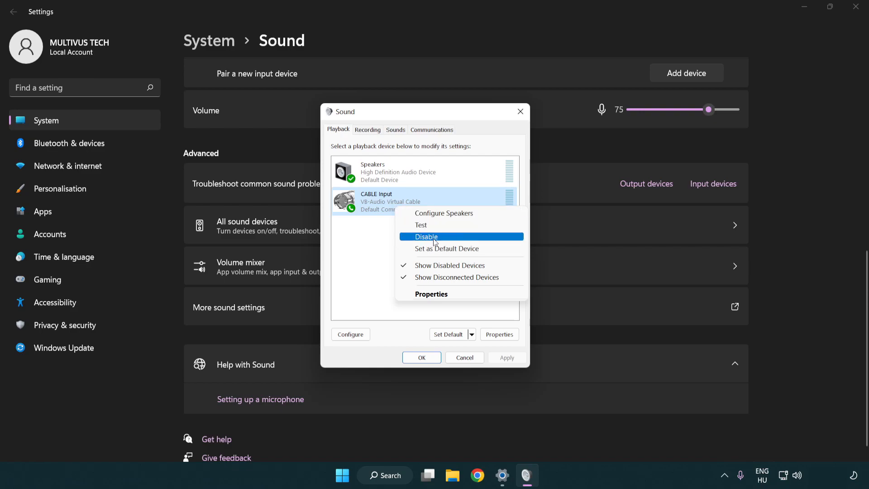
{"action": "left_click", "coordinate": [448, 236]}
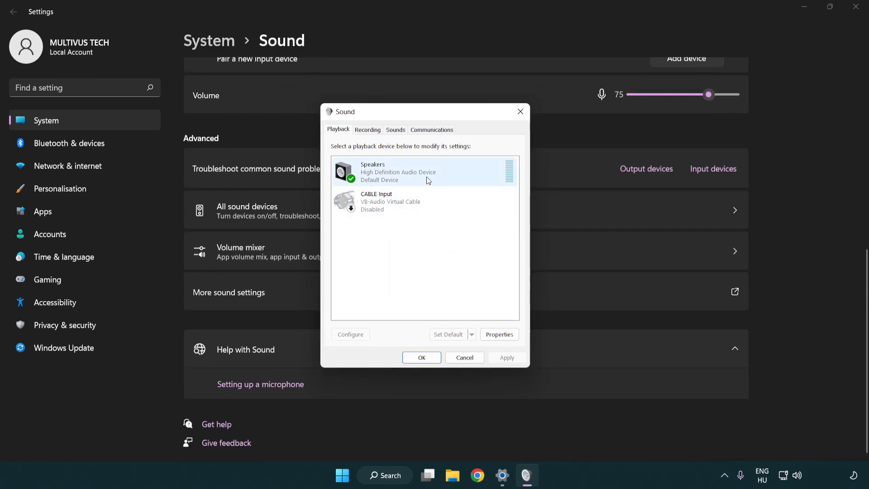
{"action": "right_click", "coordinate": [443, 172]}
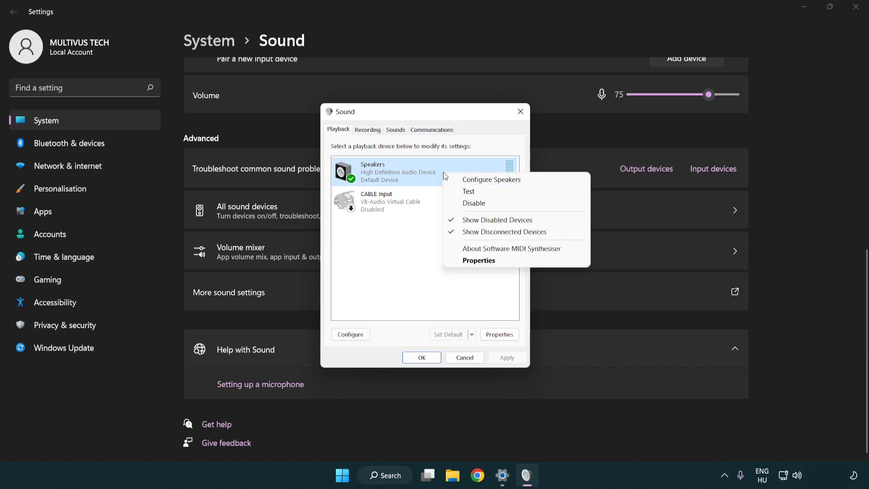
Configure the Speakers as 7.1 Surround with full-range speakers and finish the Speaker Setup wizard.
{"action": "left_click", "coordinate": [477, 181]}
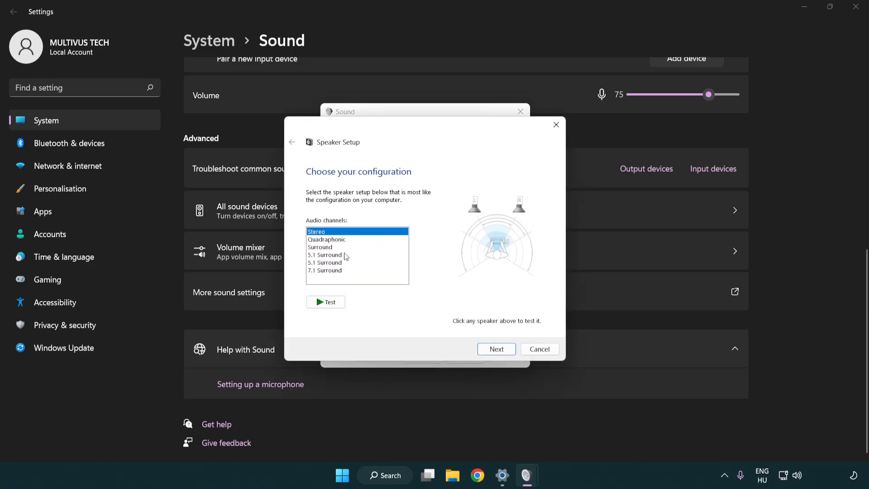
{"action": "left_click", "coordinate": [346, 255]}
{"action": "left_click", "coordinate": [346, 271]}
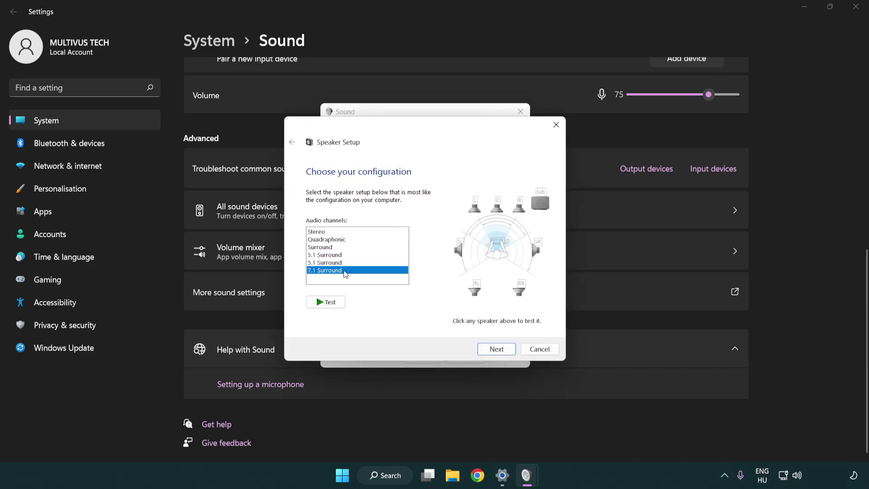
{"action": "left_click", "coordinate": [497, 350]}
{"action": "left_click", "coordinate": [494, 349]}
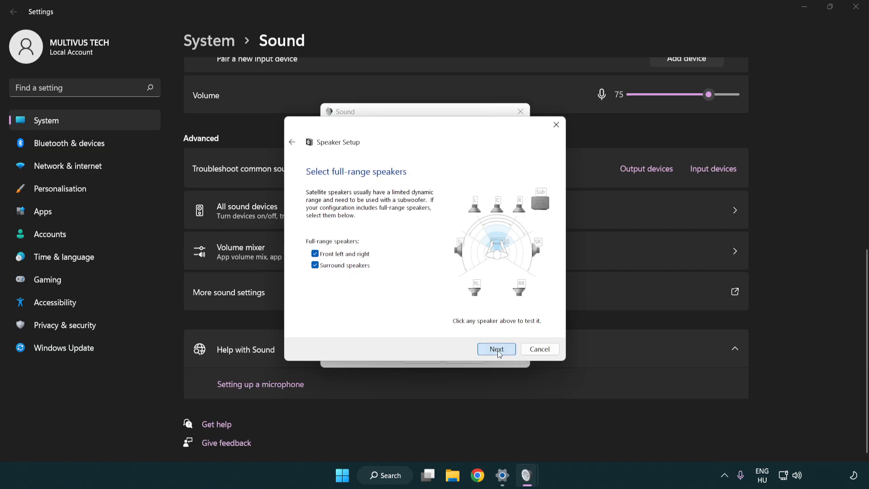
{"action": "left_click", "coordinate": [485, 347]}
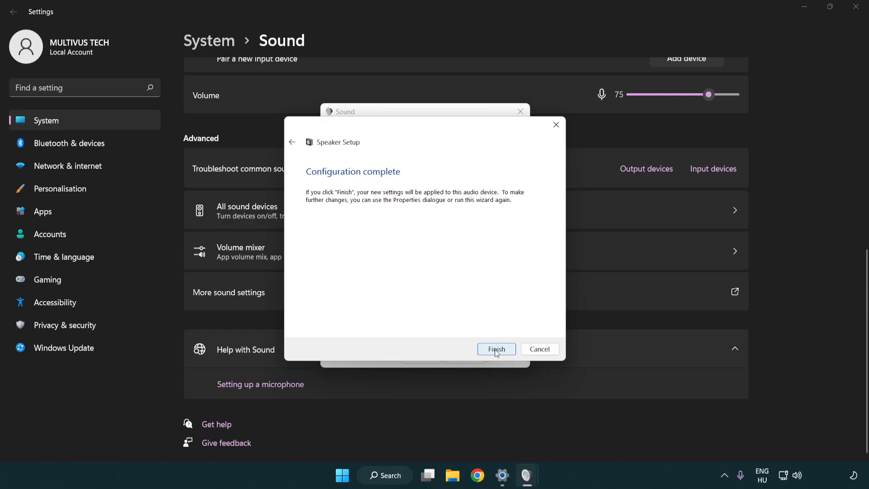
{"action": "left_click", "coordinate": [494, 349]}
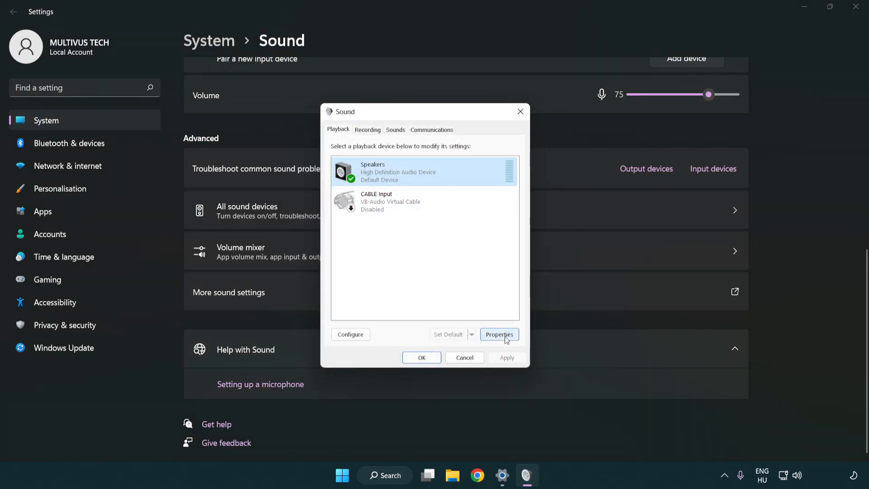
In Speakers Properties, turn off all sound enhancements.
{"action": "left_click", "coordinate": [499, 334]}
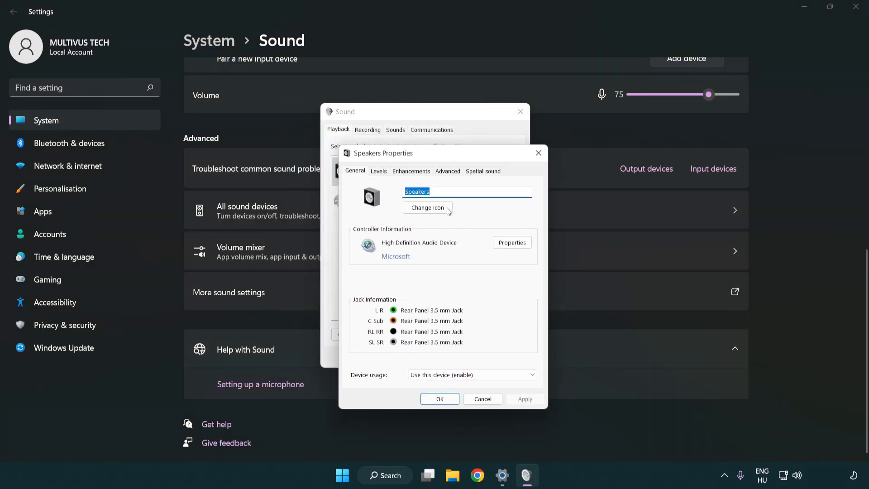
{"action": "left_click_drag", "start_coordinate": [437, 156], "coordinate": [421, 120]}
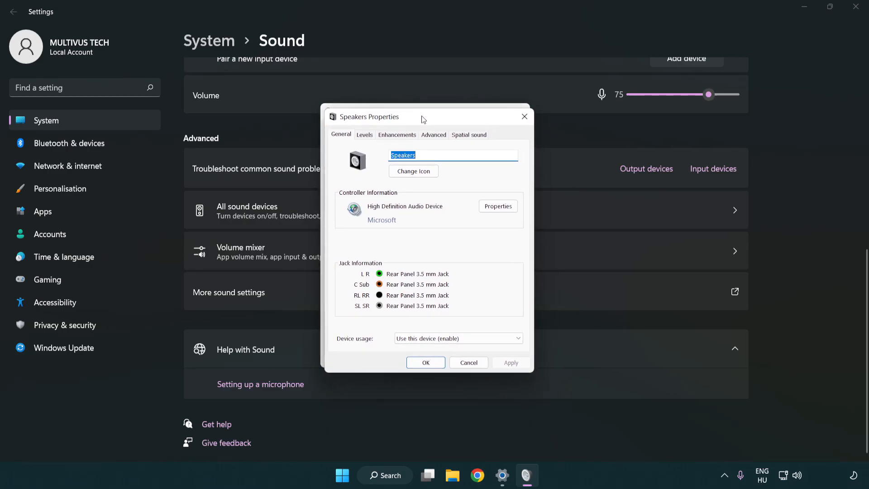
{"action": "left_click", "coordinate": [397, 134]}
{"action": "left_click", "coordinate": [343, 181]}
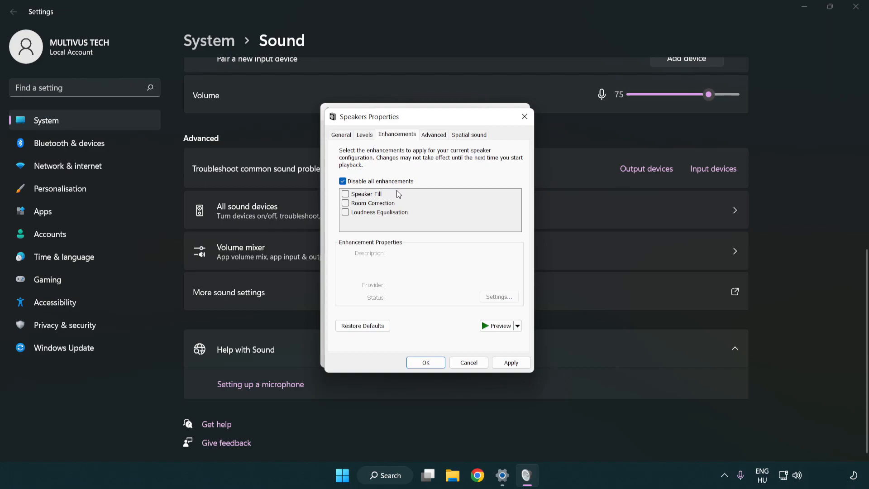
Set the default format to 16 bit, 48000 Hz (DVD Quality), apply it, and close the sound dialogs.
{"action": "left_click", "coordinate": [436, 139]}
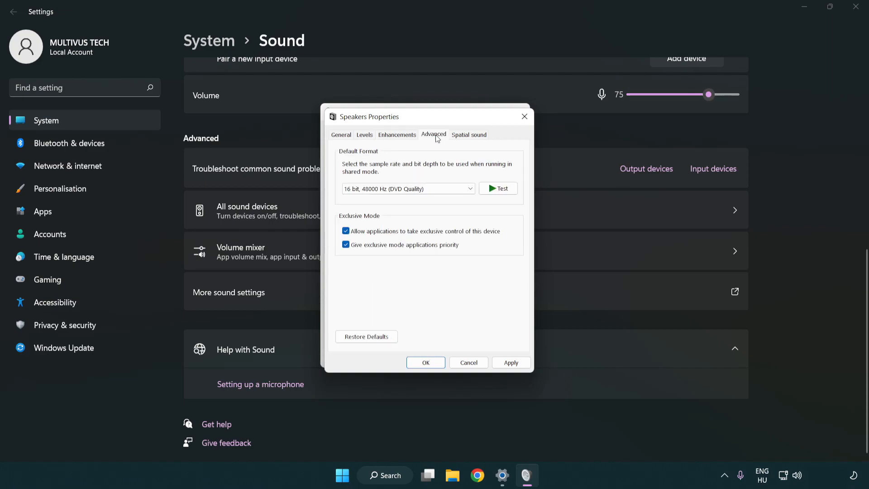
{"action": "left_click", "coordinate": [385, 189]}
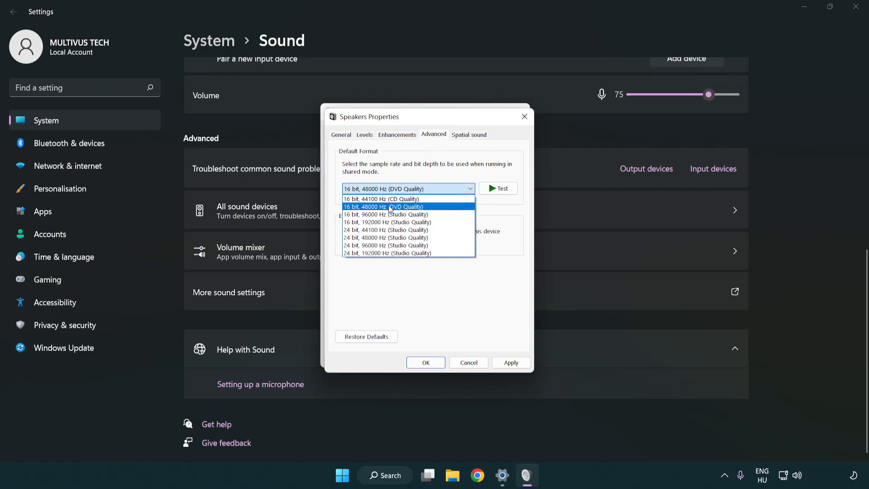
{"action": "left_click", "coordinate": [390, 208]}
{"action": "left_click", "coordinate": [508, 363]}
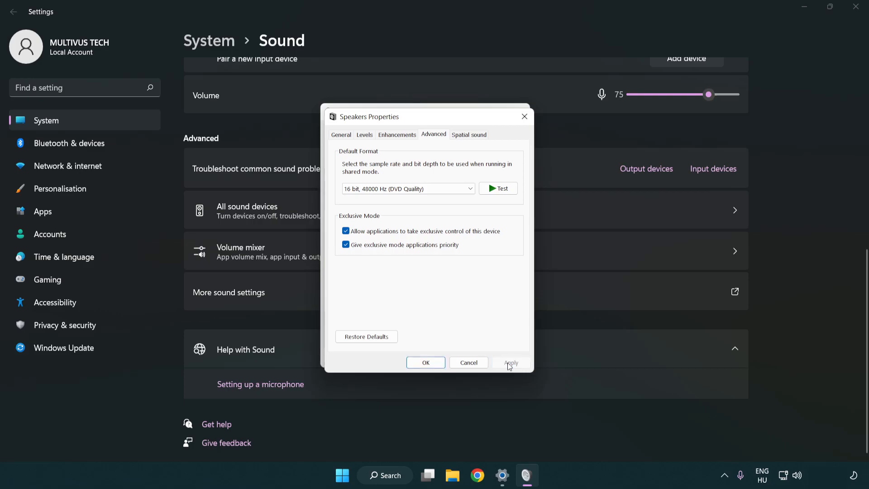
{"action": "left_click", "coordinate": [428, 364]}
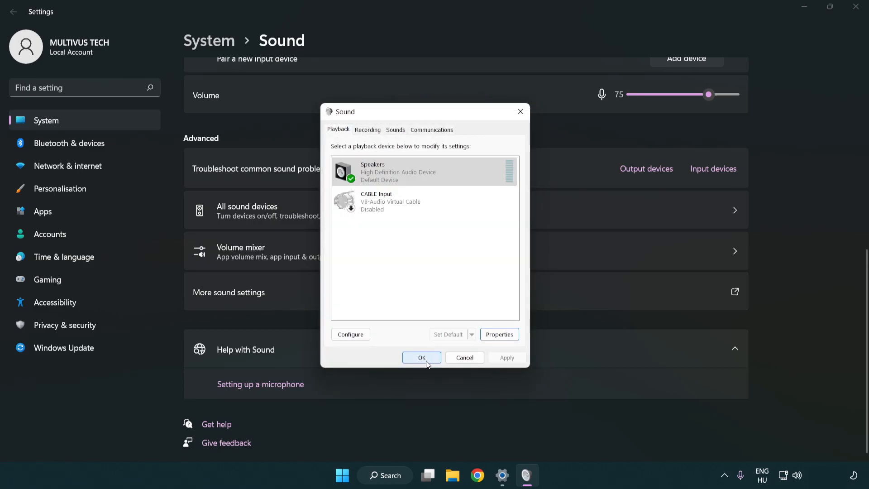
{"action": "left_click", "coordinate": [421, 358]}
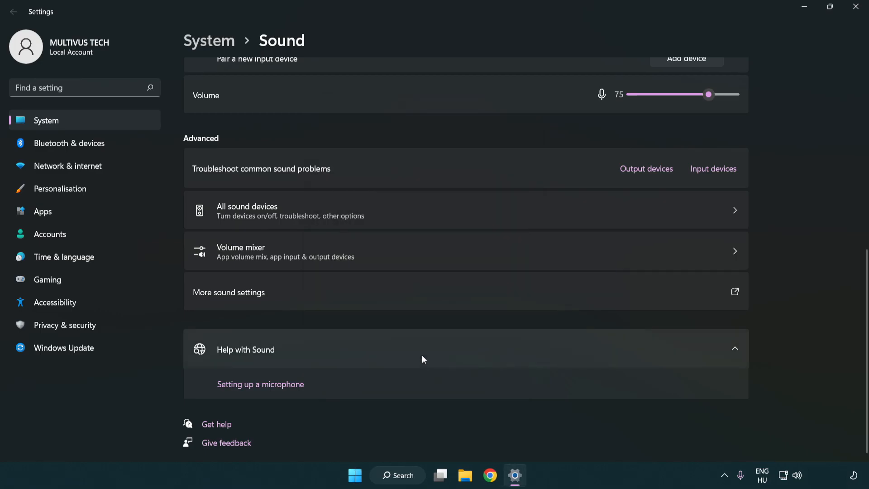
Close Settings and search Windows for 'device manager'.
{"action": "left_click", "coordinate": [855, 13]}
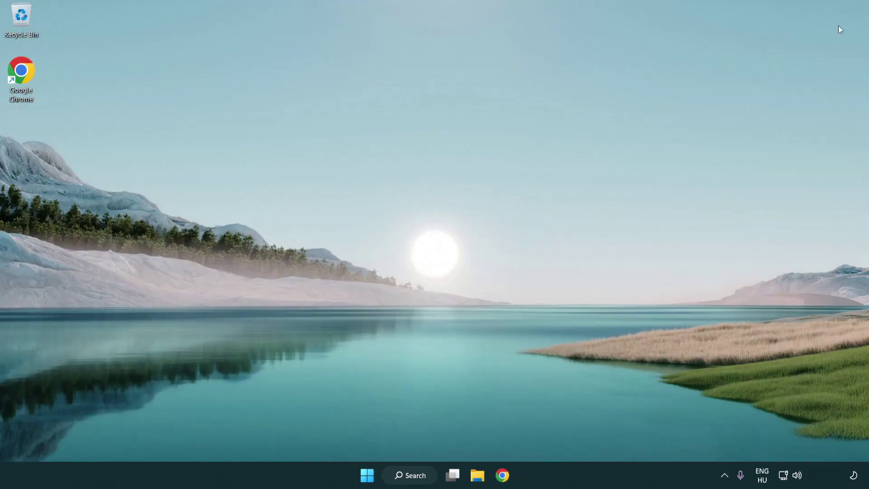
{"action": "left_click", "coordinate": [367, 476]}
{"action": "left_click", "coordinate": [577, 437]}
{"action": "left_click", "coordinate": [414, 476]}
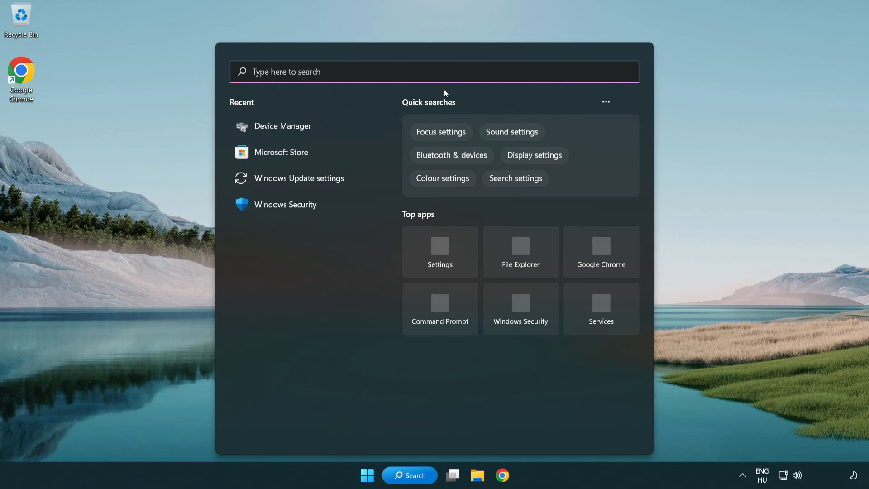
{"action": "type", "text": "device mana"}
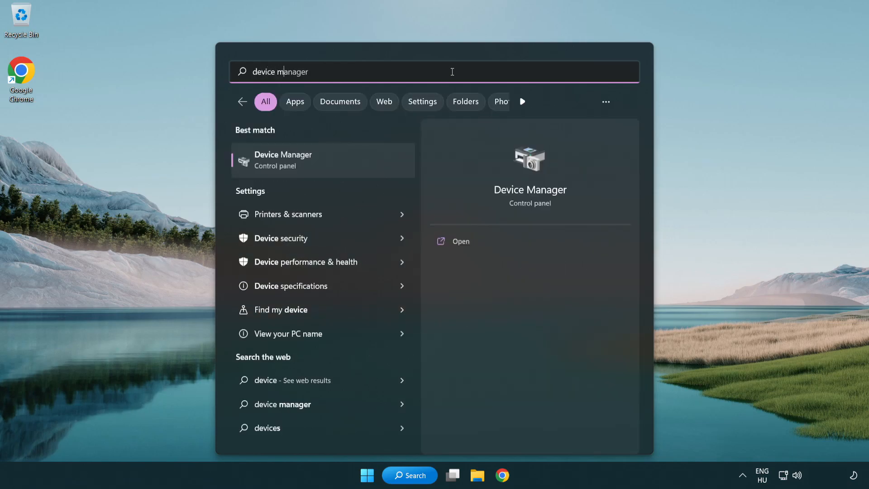
{"action": "type", "text": "ger"}
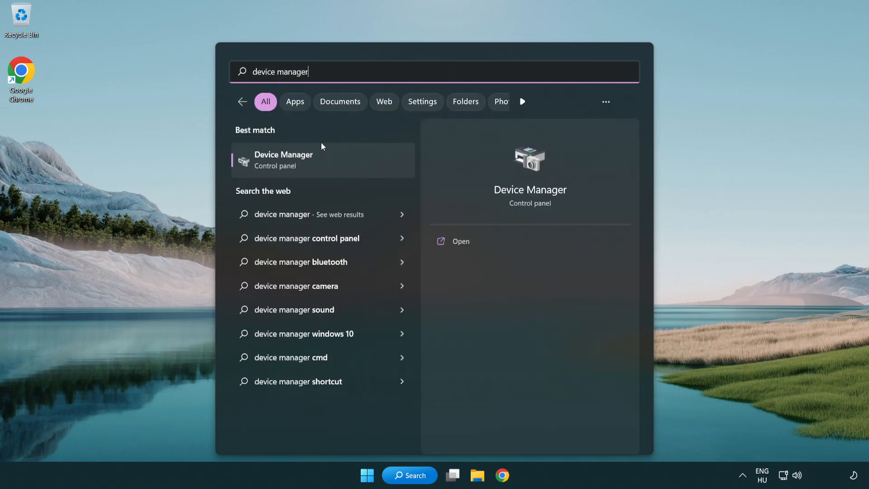
In Device Manager, expand Sound, video and game controllers and bring up actions for High Definition Audio Device.
{"action": "left_click", "coordinate": [356, 167]}
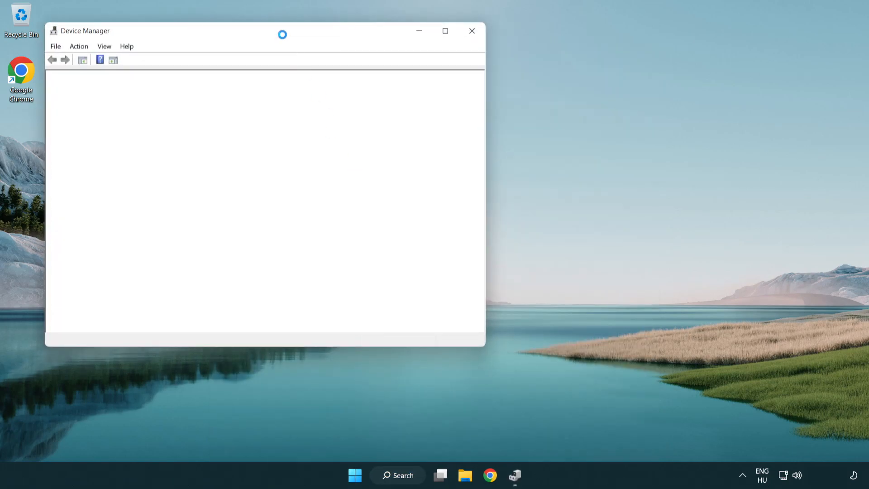
{"action": "left_click_drag", "start_coordinate": [276, 30], "coordinate": [438, 81]}
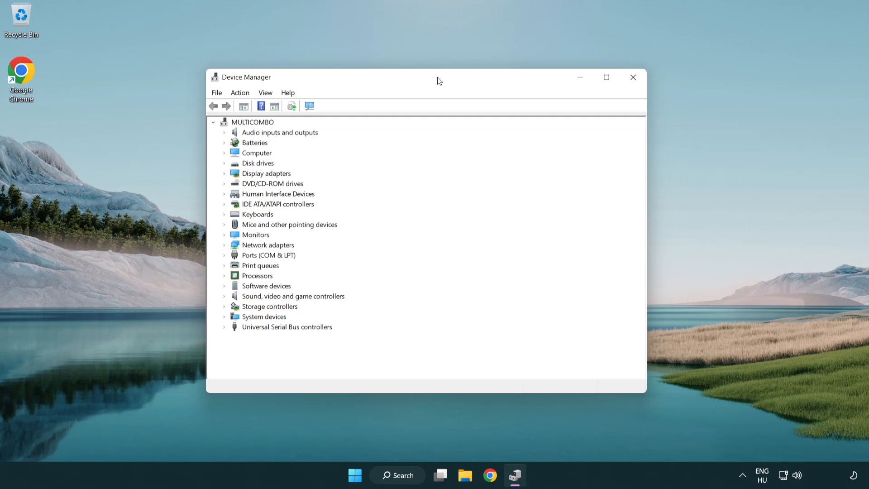
{"action": "left_click", "coordinate": [251, 296]}
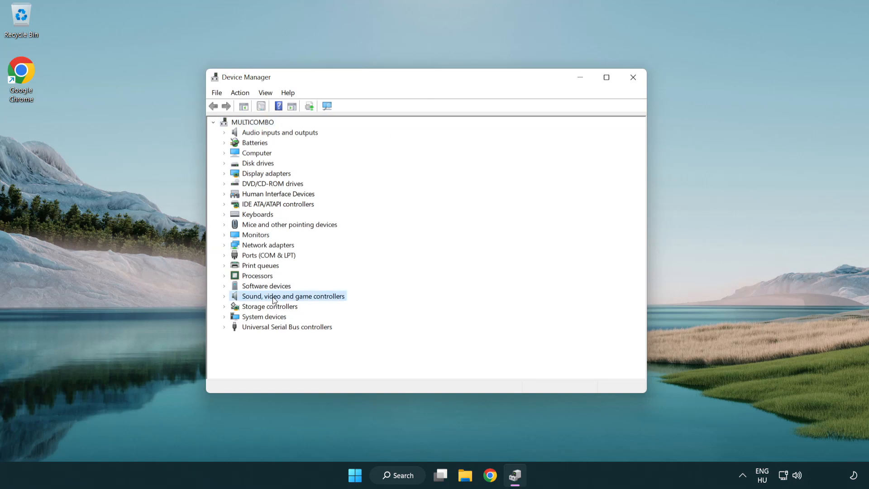
{"action": "left_click", "coordinate": [225, 297]}
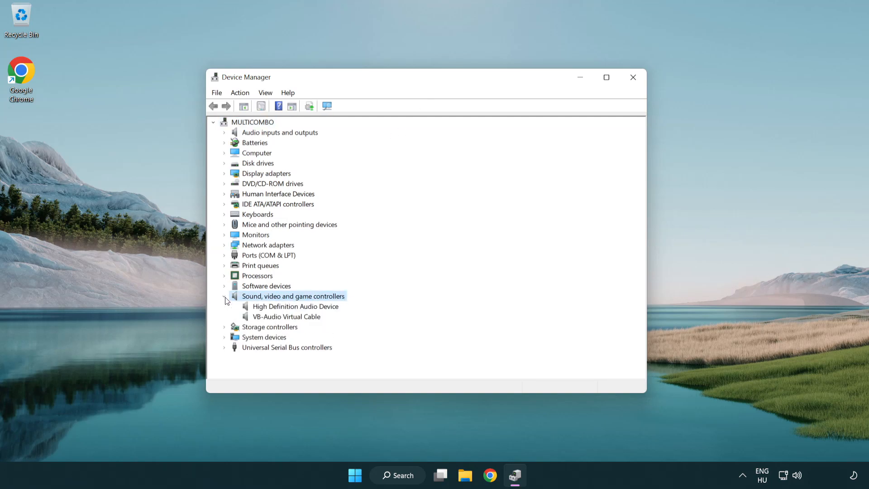
{"action": "left_click", "coordinate": [269, 309]}
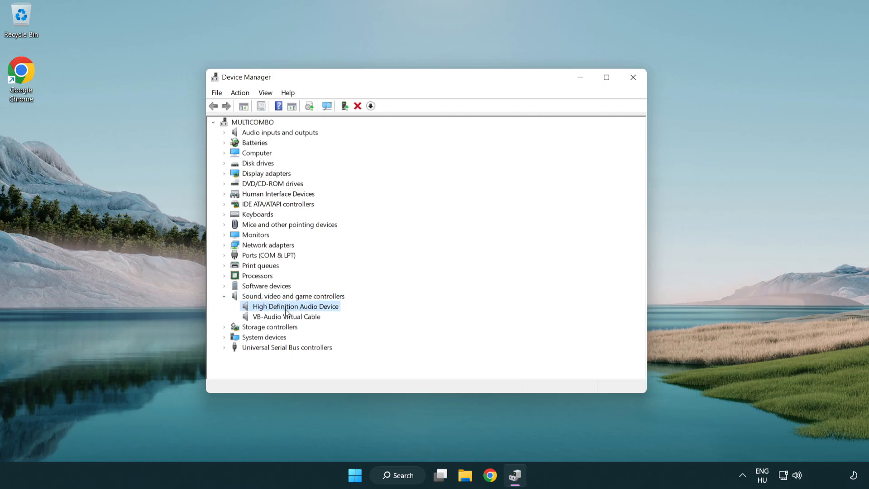
{"action": "right_click", "coordinate": [304, 306]}
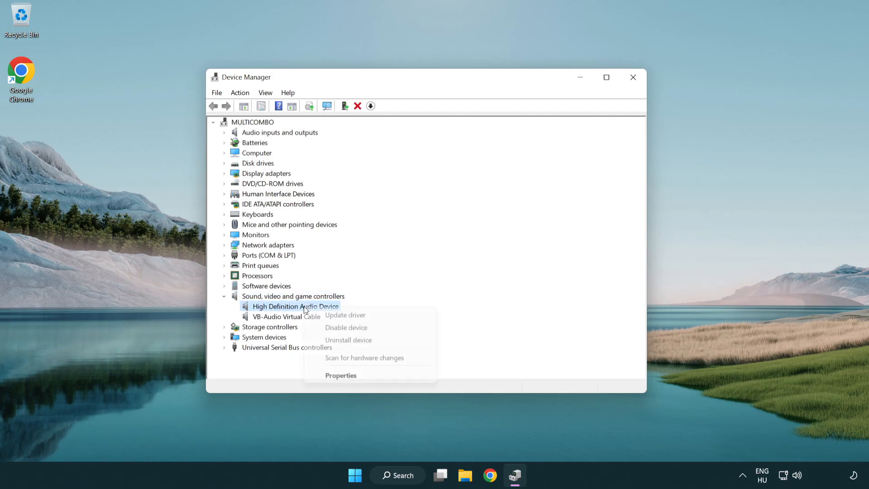
Update the driver by picking High Definition Audio Device from the list on this computer, accepting the warning.
{"action": "left_click", "coordinate": [375, 318]}
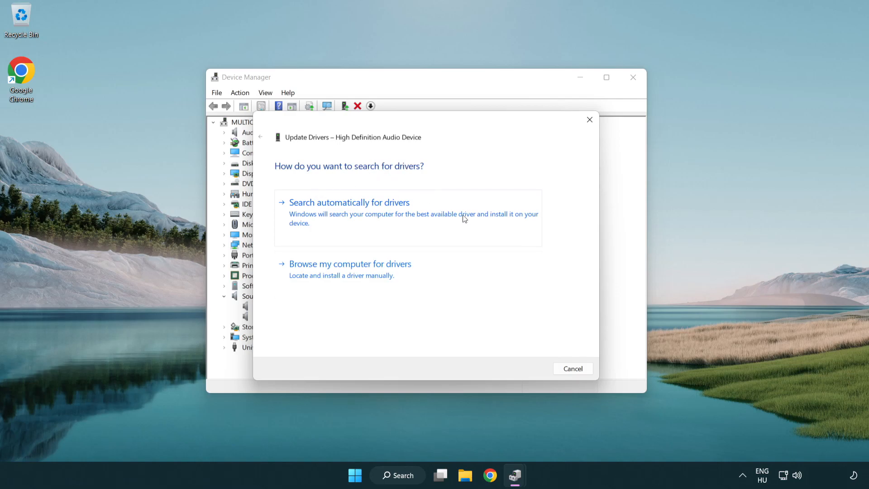
{"action": "left_click", "coordinate": [351, 285]}
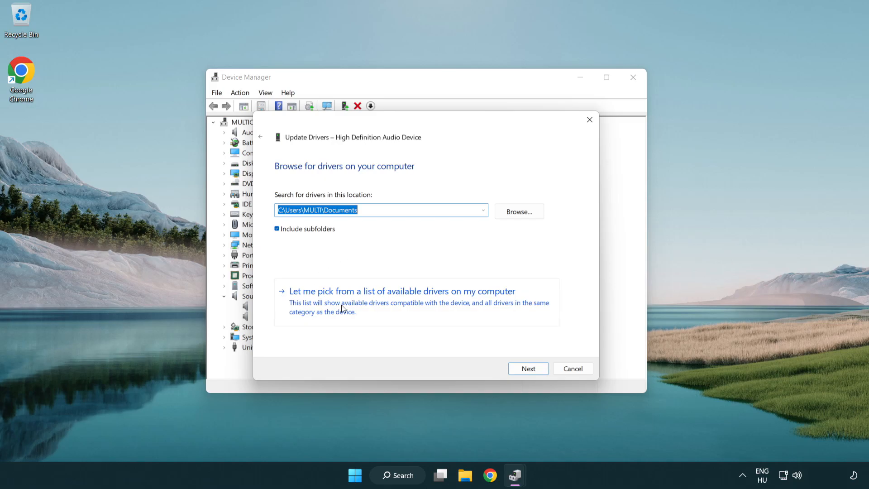
{"action": "left_click", "coordinate": [417, 308]}
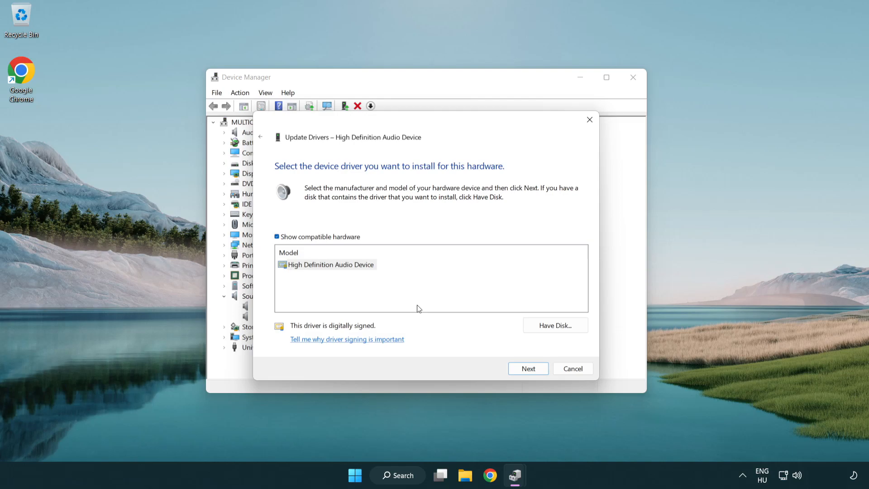
{"action": "left_click", "coordinate": [278, 267]}
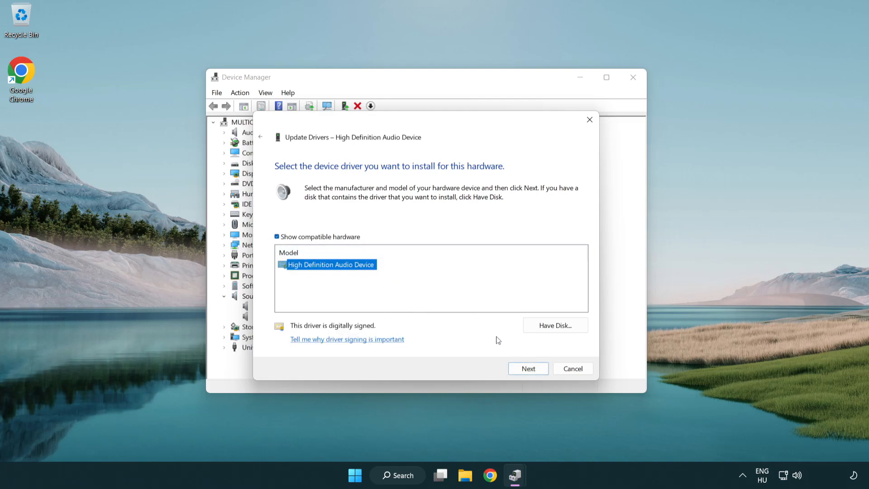
{"action": "left_click", "coordinate": [539, 372]}
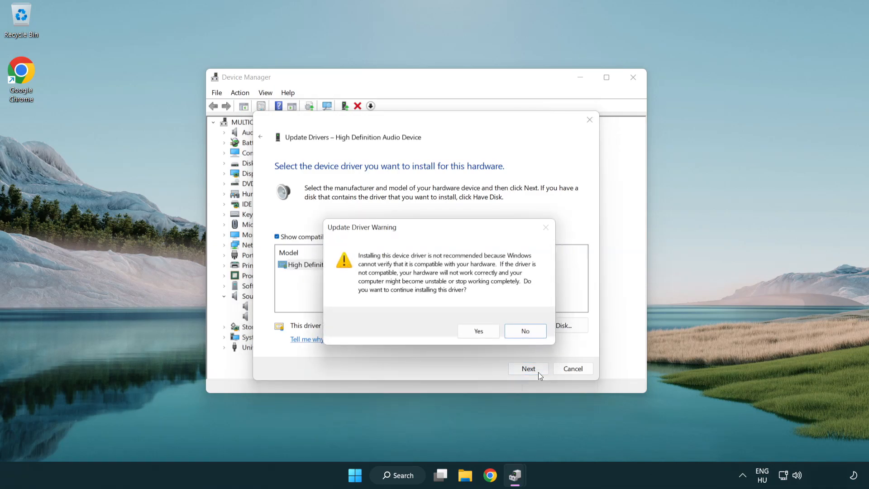
{"action": "left_click", "coordinate": [479, 332]}
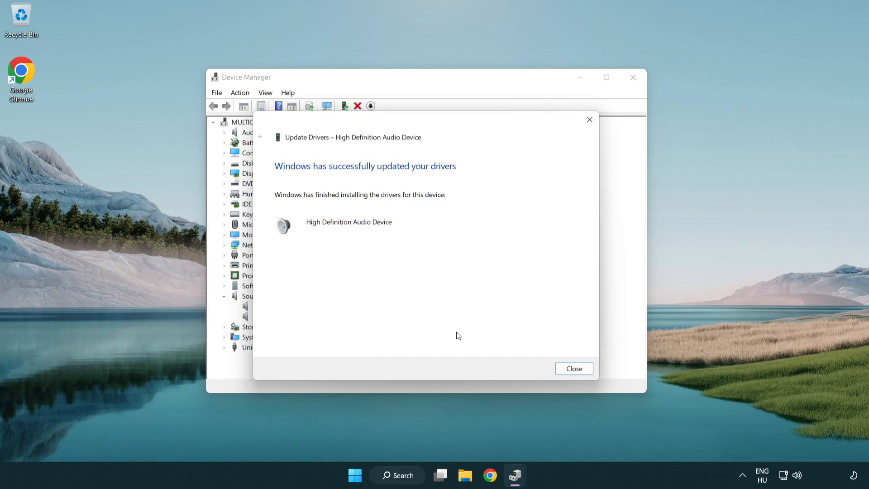
{"action": "left_click", "coordinate": [575, 369]}
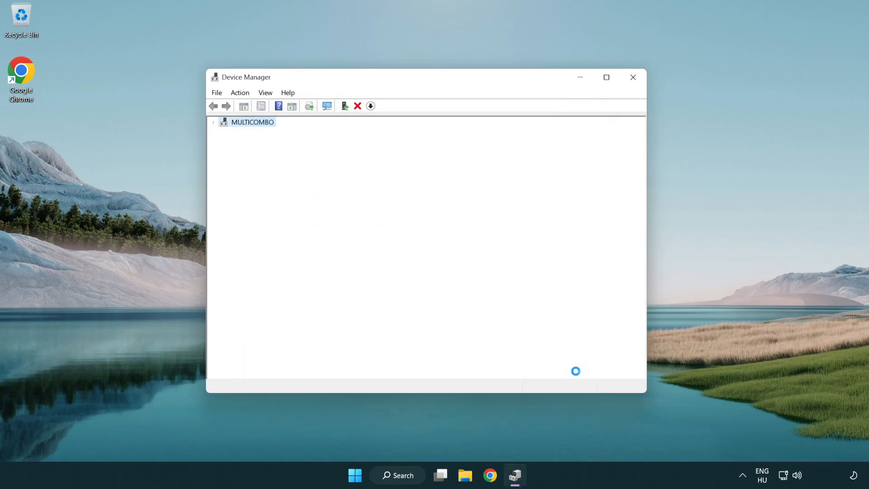
Close Device Manager and go to the Start menu power options to restart the PC.
{"action": "left_click", "coordinate": [632, 78]}
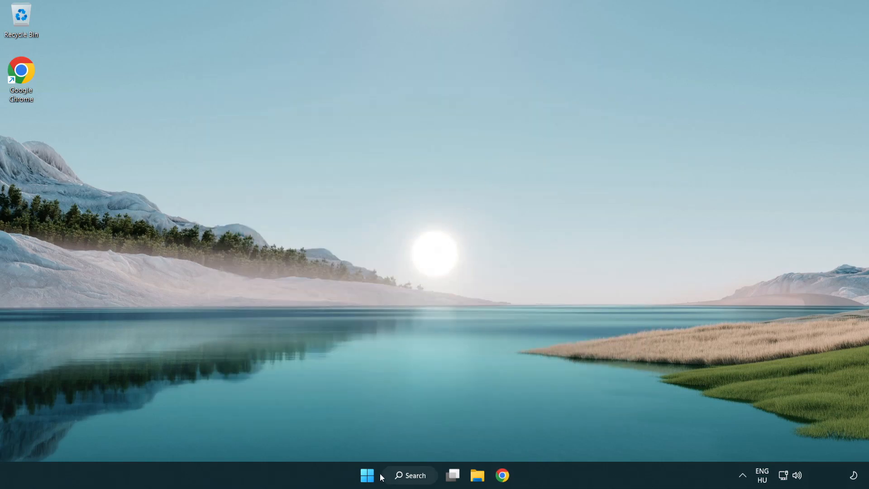
{"action": "left_click", "coordinate": [366, 475]}
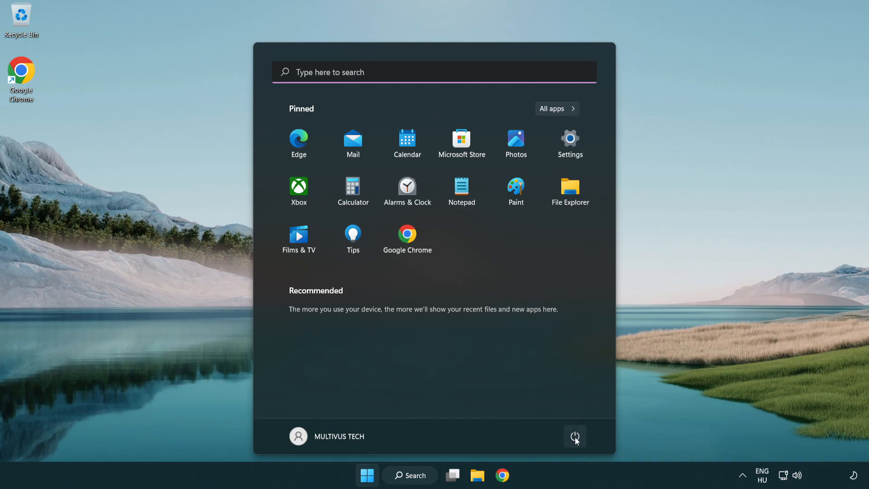
{"action": "left_click", "coordinate": [574, 436]}
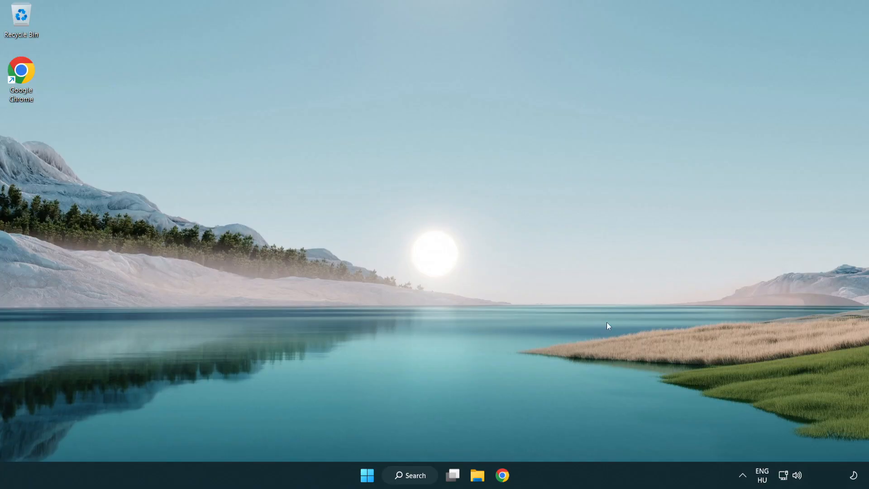
Launch the Playing Audio troubleshooter from the system-tray speaker icon's menu.
{"action": "right_click", "coordinate": [799, 477]}
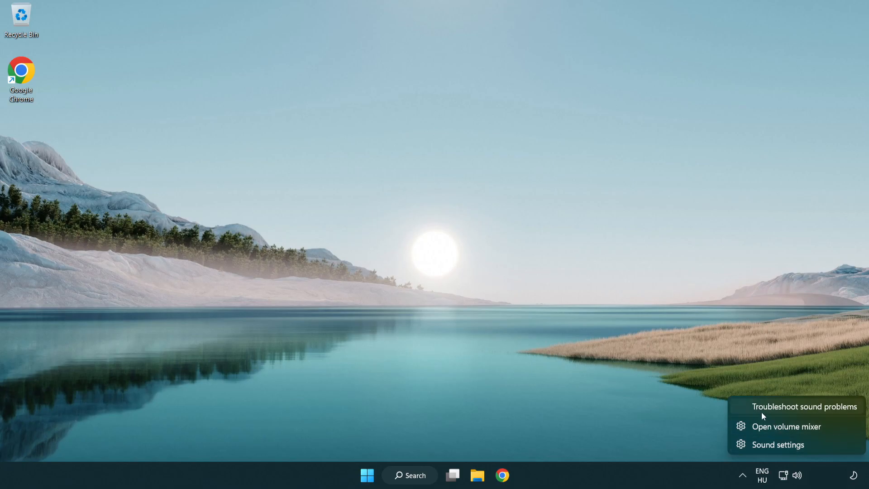
{"action": "left_click", "coordinate": [793, 407]}
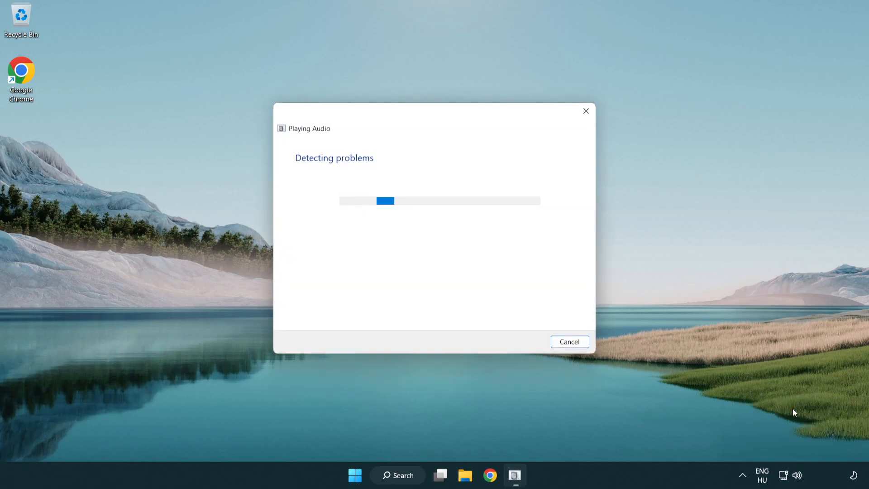